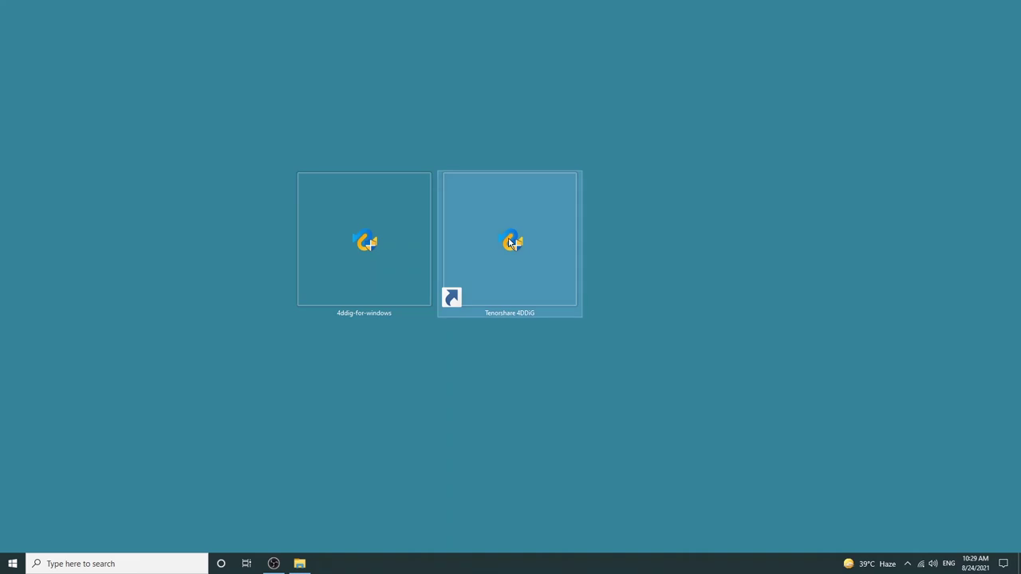
# Launch Tenorshare 4DDiG from its desktop shortcut.
pyautogui.doubleClick(511, 243)
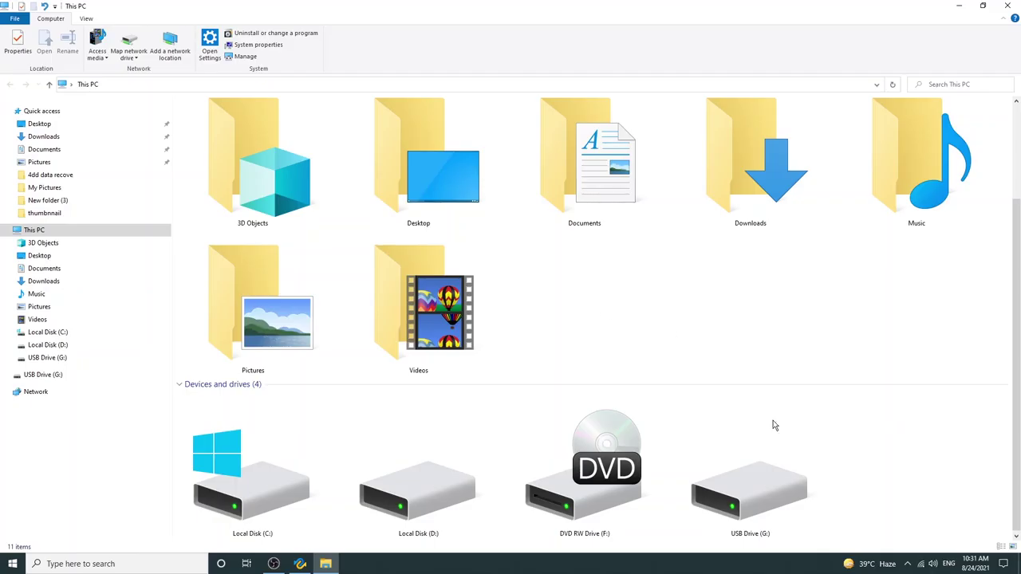
# Check the properties of USB Drive (G:) and close the properties window.
pyautogui.rightClick(748, 510)
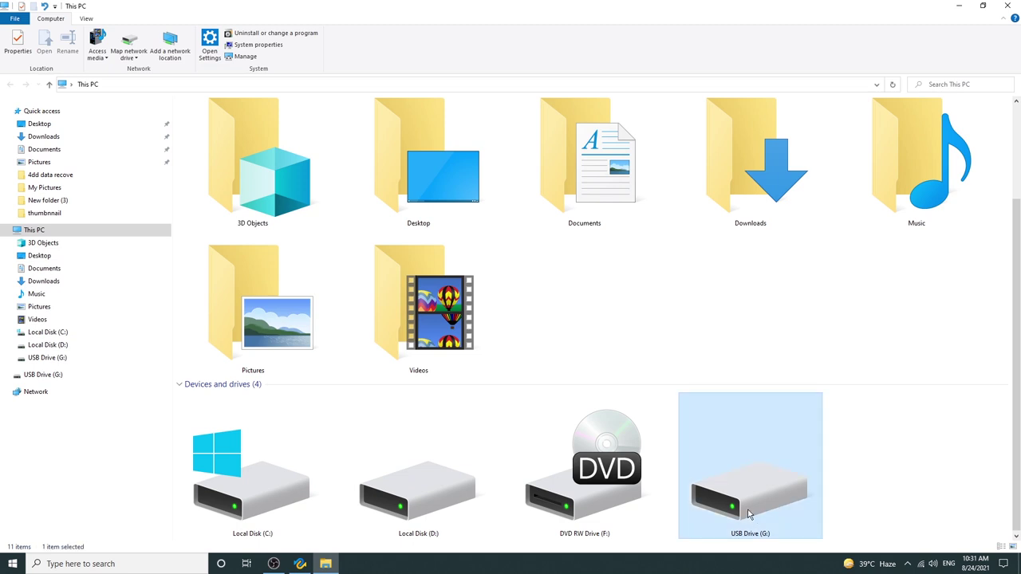
pyautogui.click(778, 500)
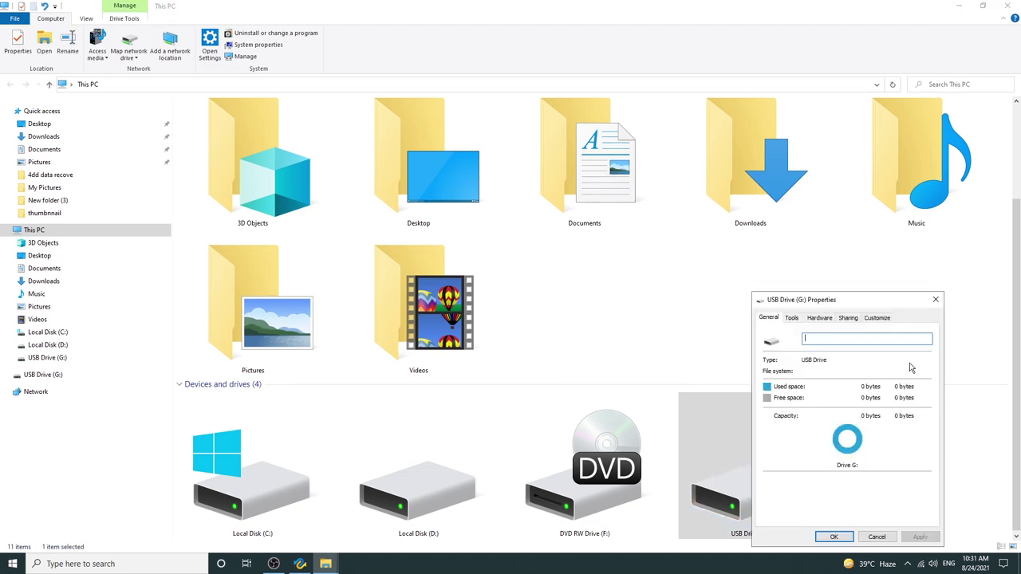
pyautogui.click(936, 301)
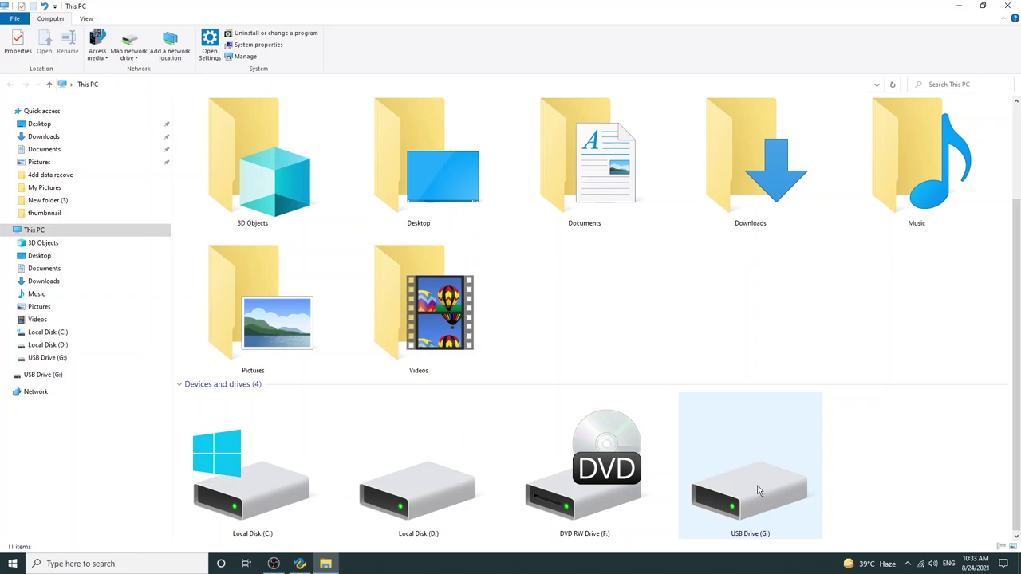
# Bring up the format settings for USB Drive (G:) and choose the NTFS file system with the default allocation size.
pyautogui.rightClick(760, 488)
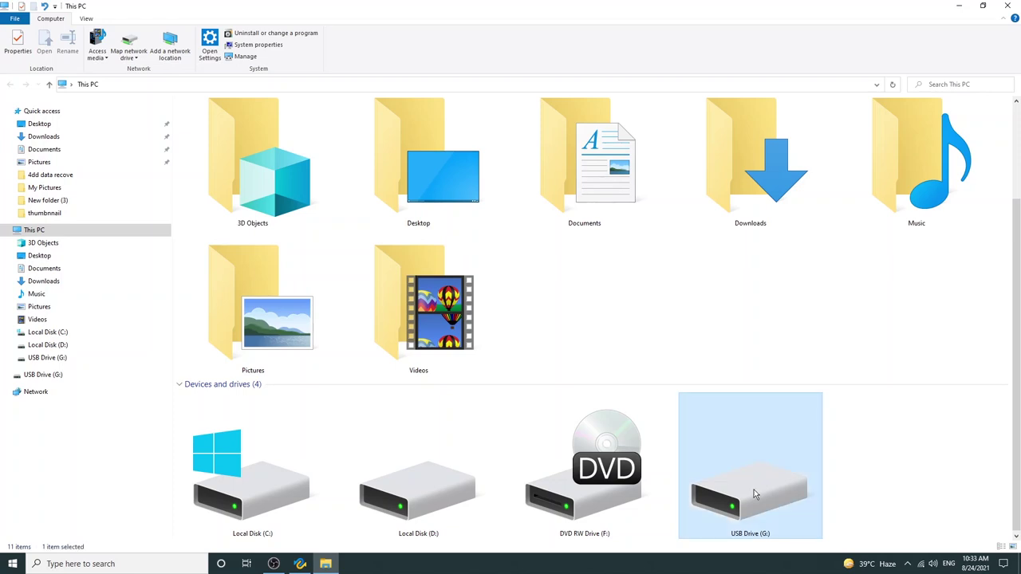
pyautogui.click(796, 391)
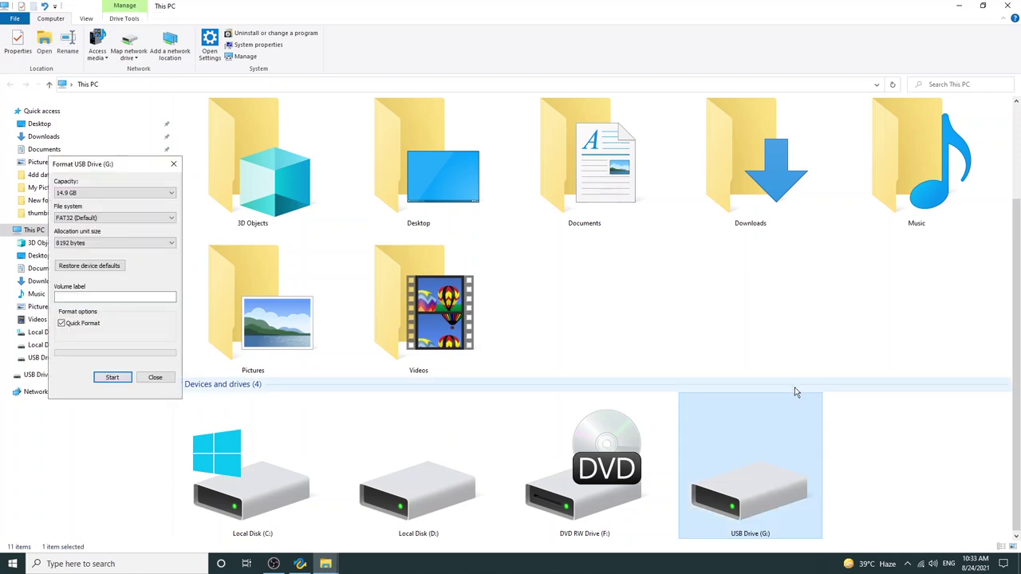
pyautogui.click(93, 217)
pyautogui.click(91, 228)
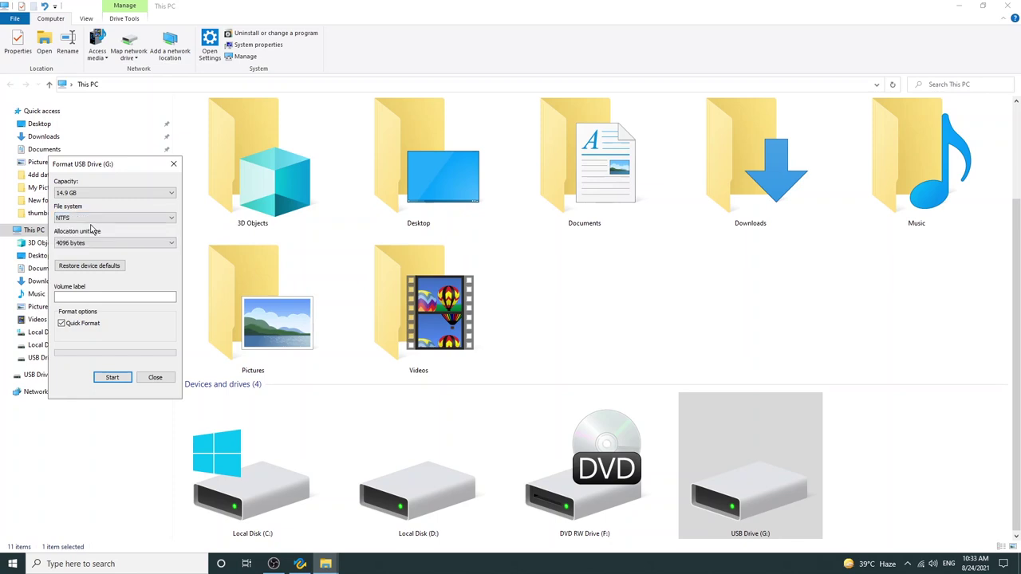
pyautogui.click(95, 242)
pyautogui.click(93, 254)
# Run the quick format of USB Drive (G:), allowing it even while the drive is in use, and open the formatted drive.
pyautogui.click(112, 378)
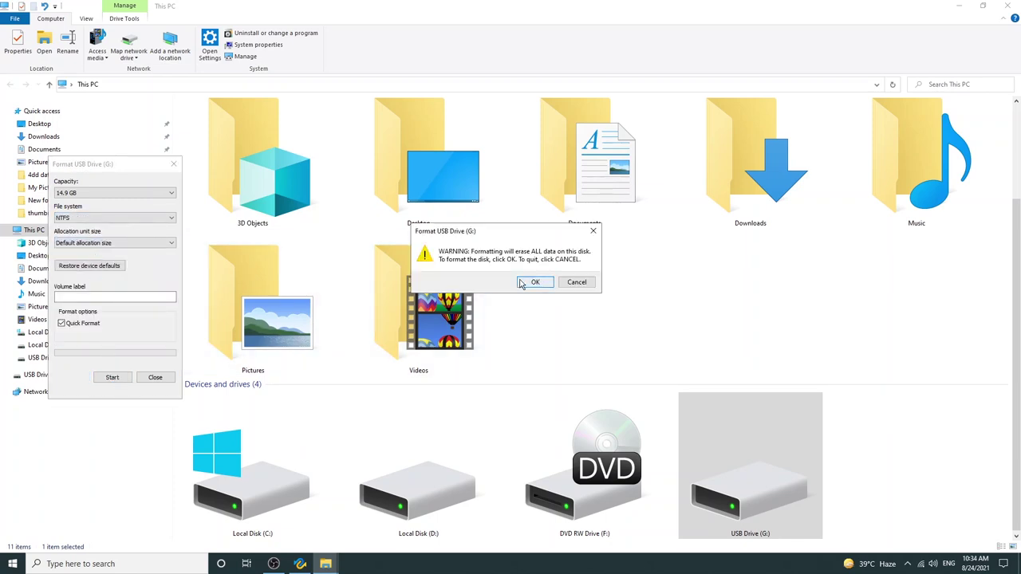
pyautogui.click(536, 284)
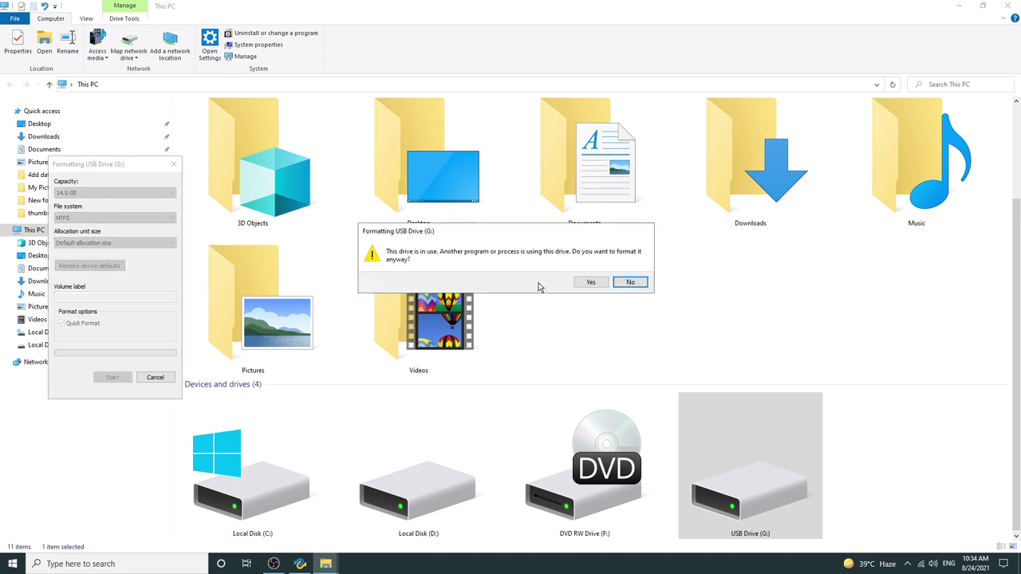
pyautogui.click(590, 284)
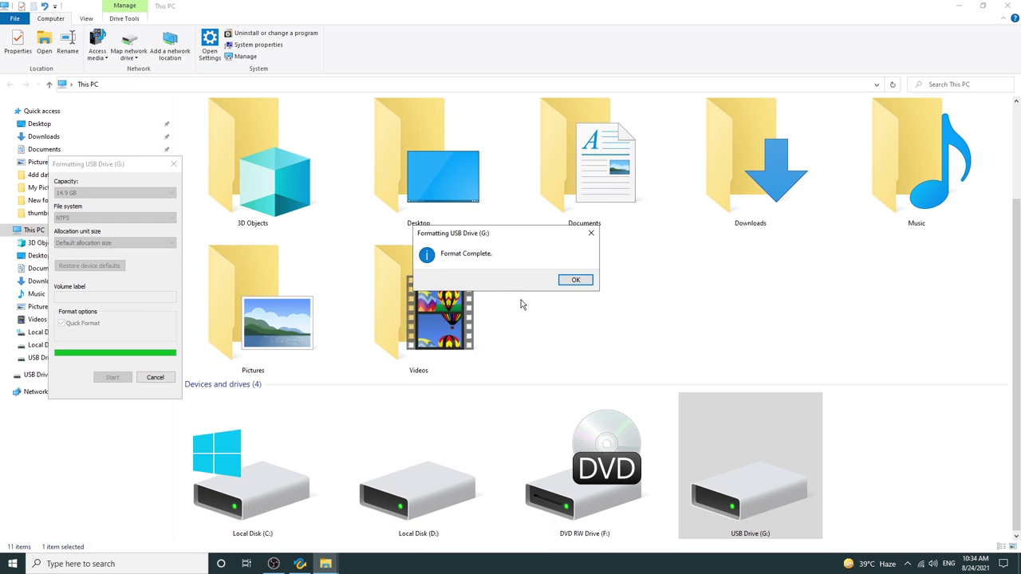
pyautogui.click(578, 280)
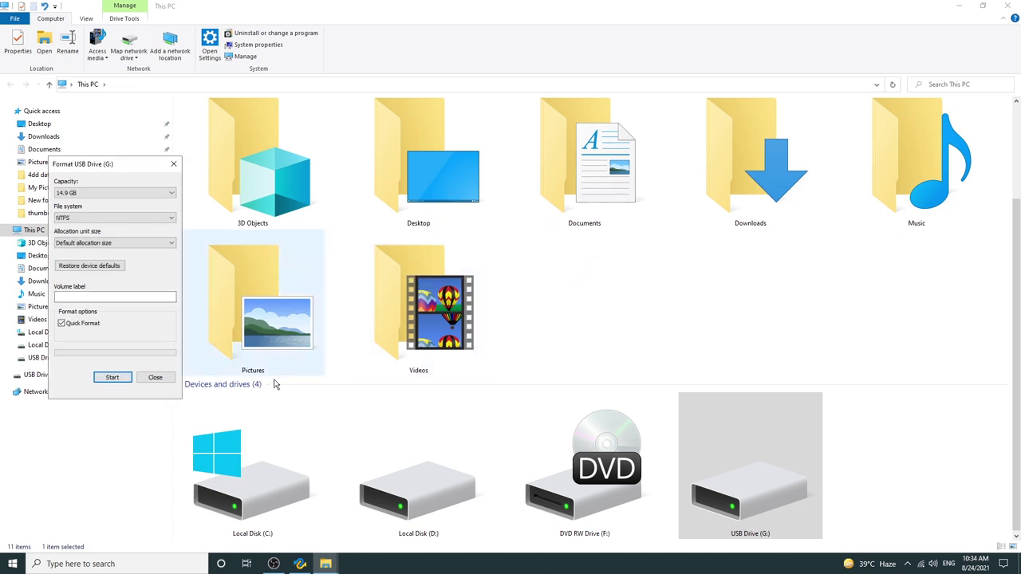
pyautogui.click(155, 377)
pyautogui.doubleClick(763, 453)
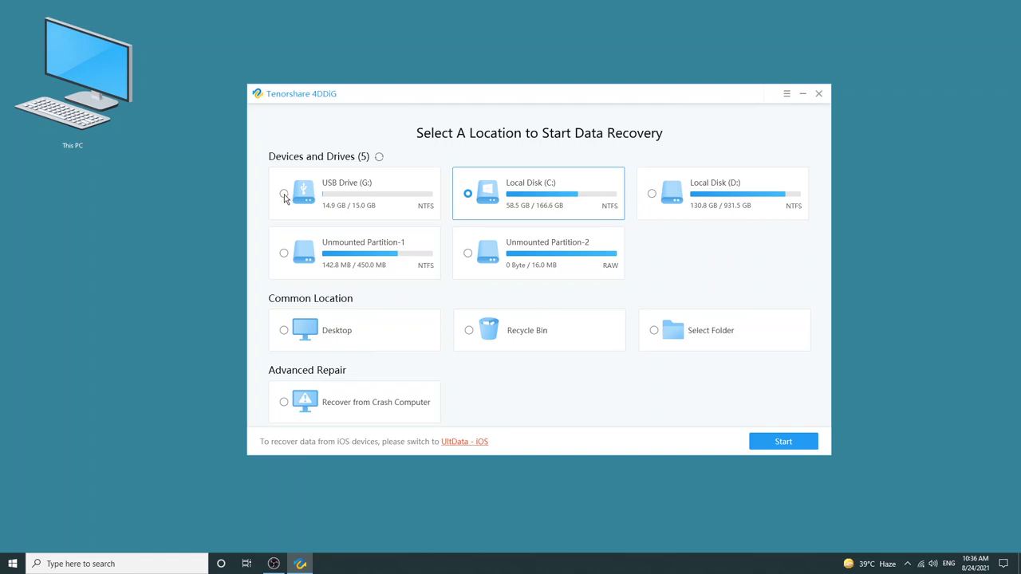
# Scan USB Drive (G:) for lost data in Tenorshare 4DDiG and dismiss the tips about finding files.
pyautogui.click(285, 195)
pyautogui.click(785, 445)
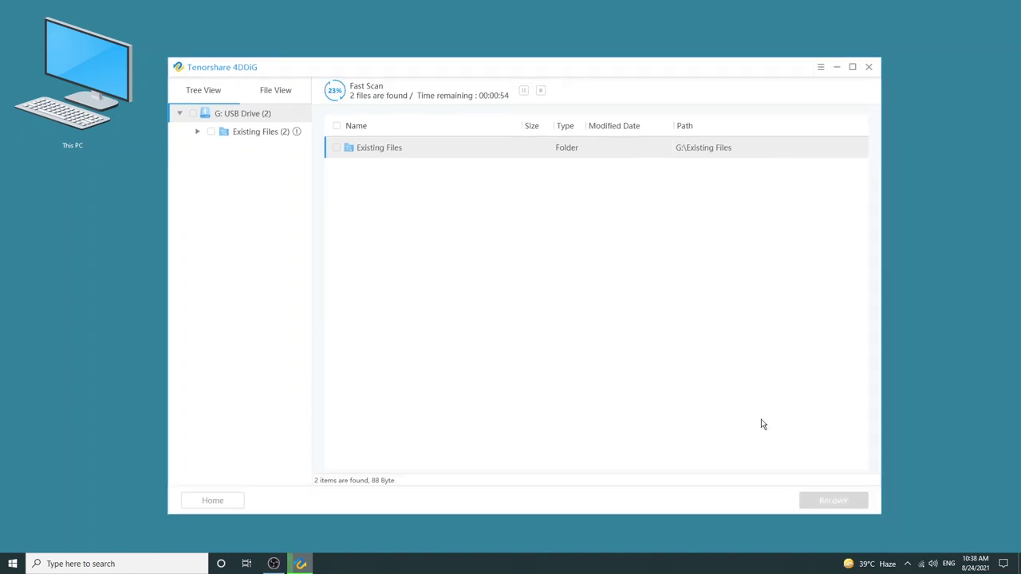
pyautogui.click(198, 132)
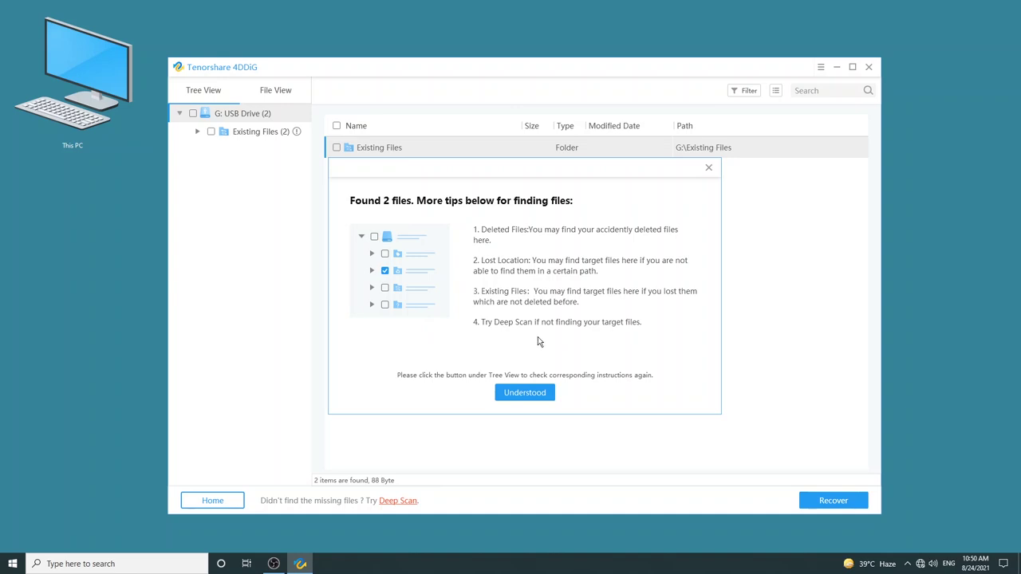
pyautogui.click(526, 393)
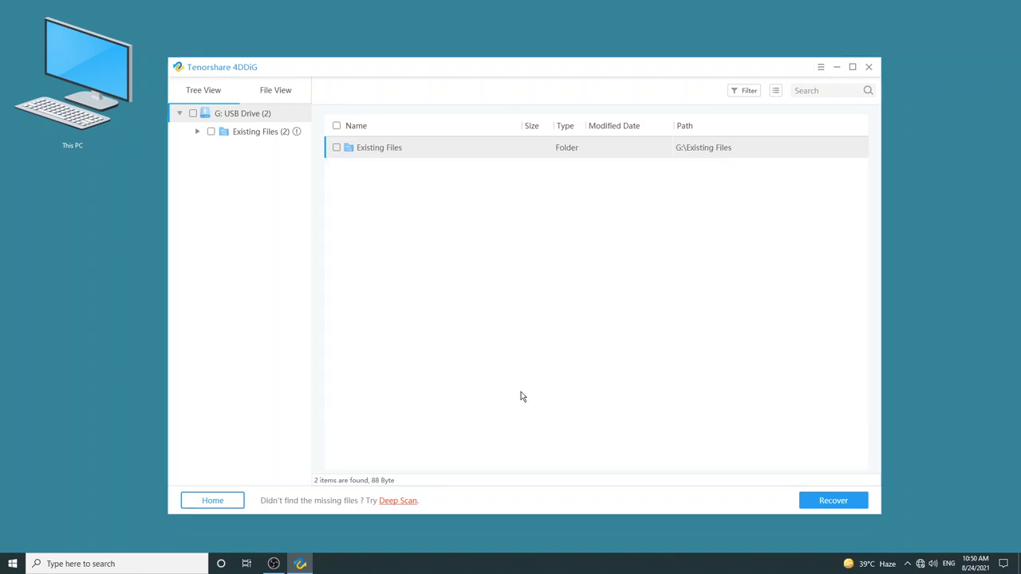
# Run a Deep Scan of USB Drive (G:) and dismiss the tips about finding files.
pyautogui.click(403, 504)
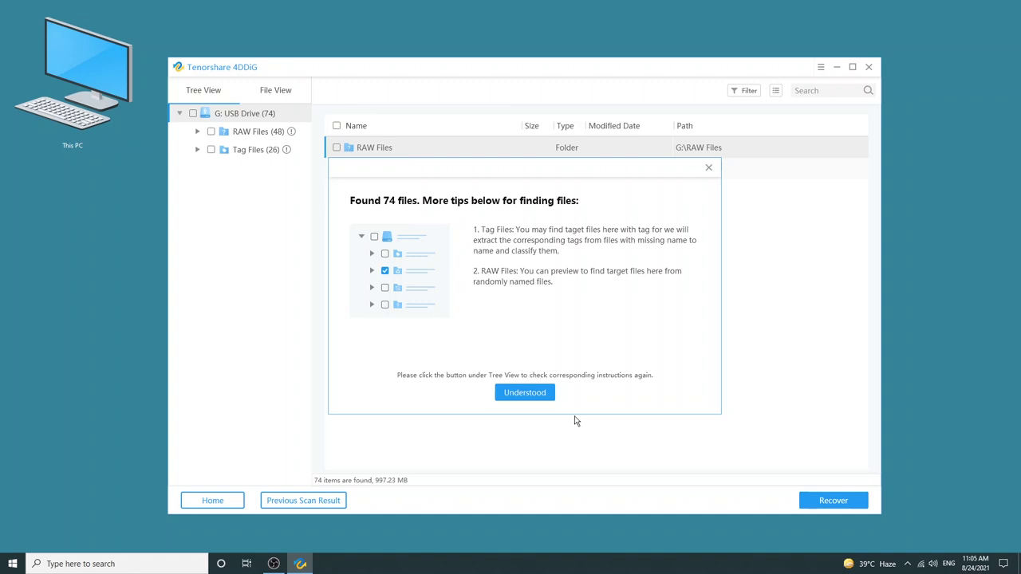
pyautogui.click(525, 392)
# Select all RAW Files and Tag Files found on USB Drive (G:) and recover them to Local Disk (D:).
pyautogui.click(193, 114)
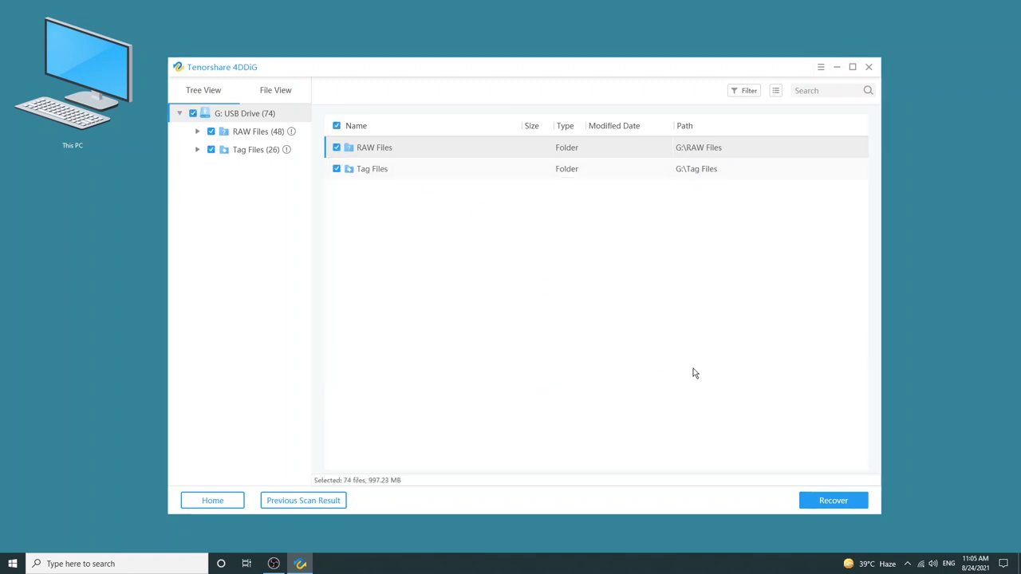
pyautogui.click(834, 503)
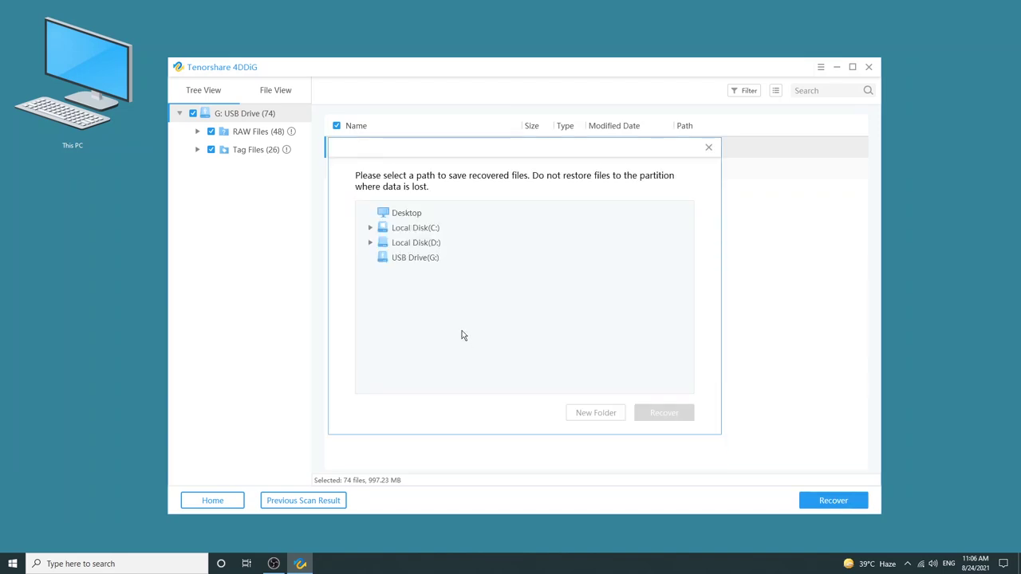
pyautogui.click(370, 243)
pyautogui.click(413, 246)
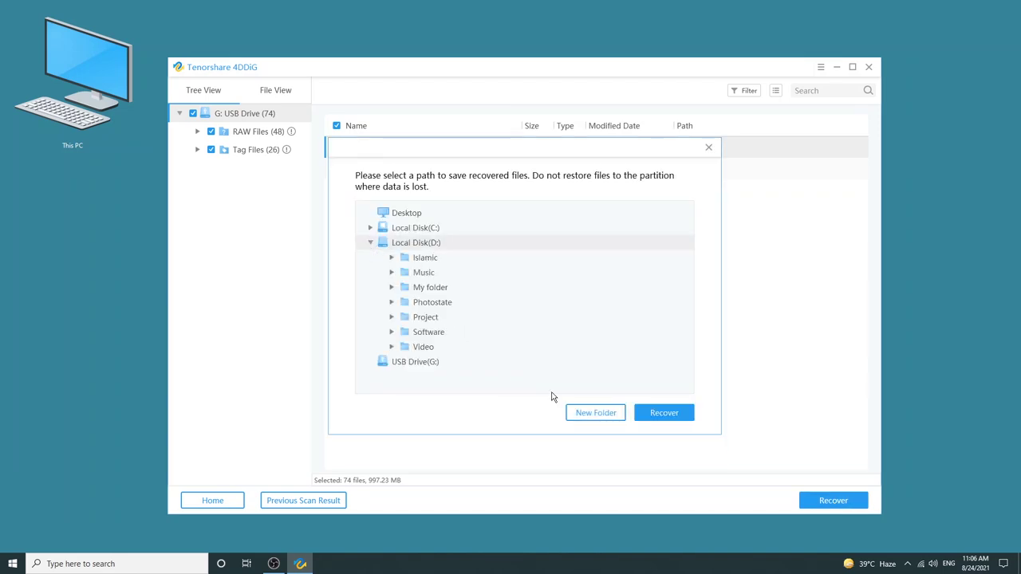
pyautogui.click(666, 416)
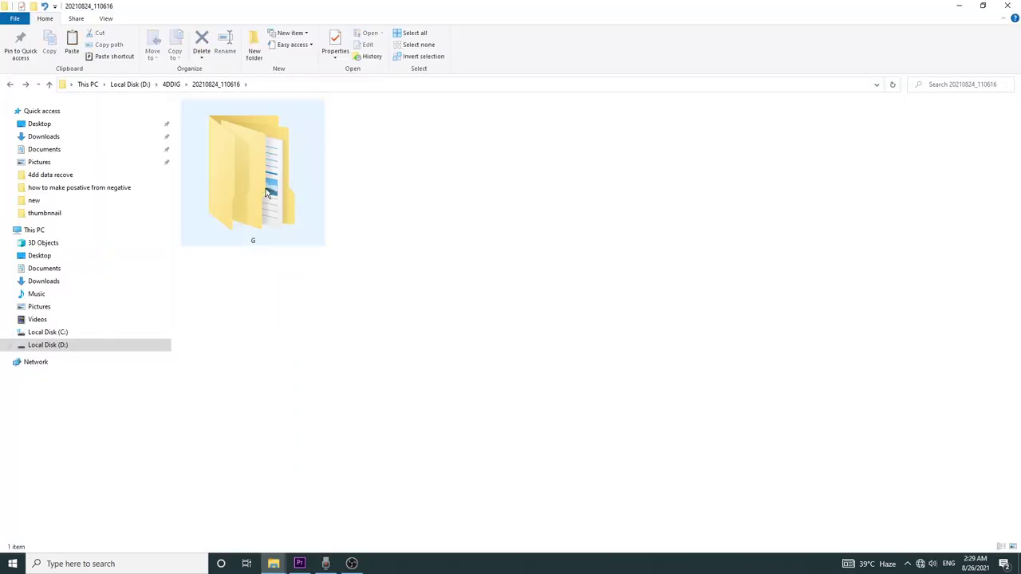
# In the recovered G folder, play the MP4_74039296 video from the RAW Files mp4 folder, skip through it, and close the player.
pyautogui.doubleClick(265, 188)
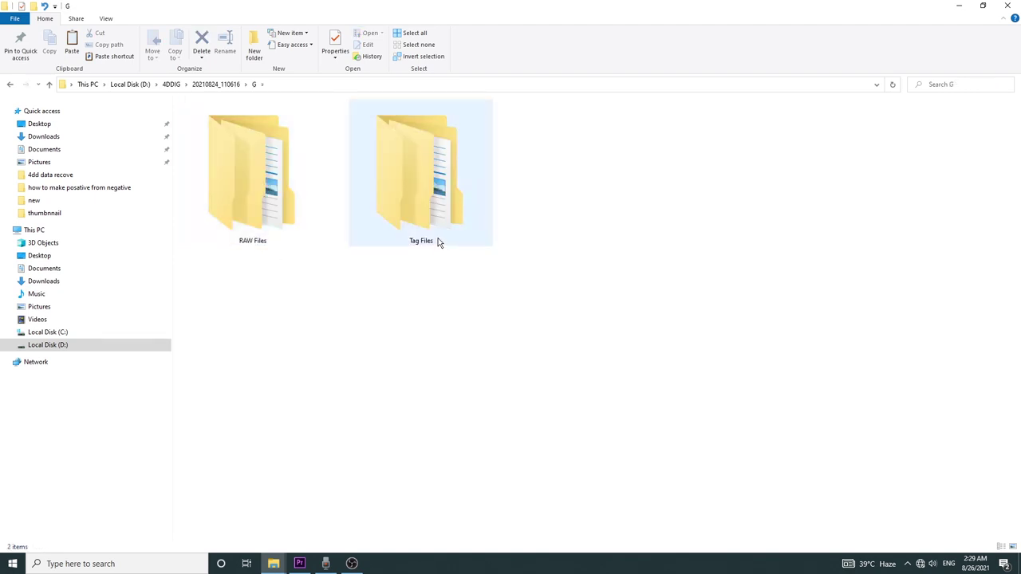
pyautogui.doubleClick(249, 182)
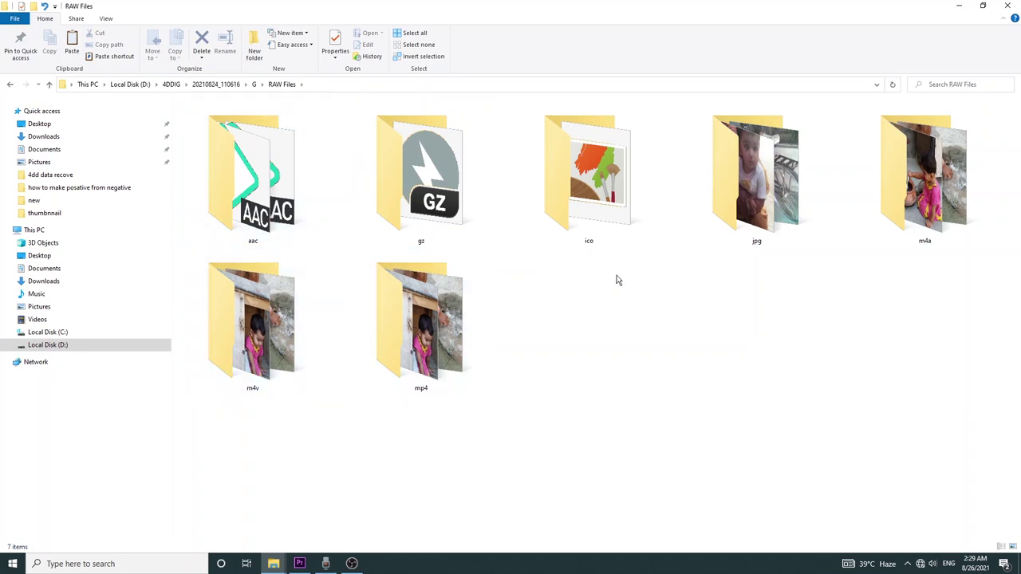
pyautogui.doubleClick(443, 335)
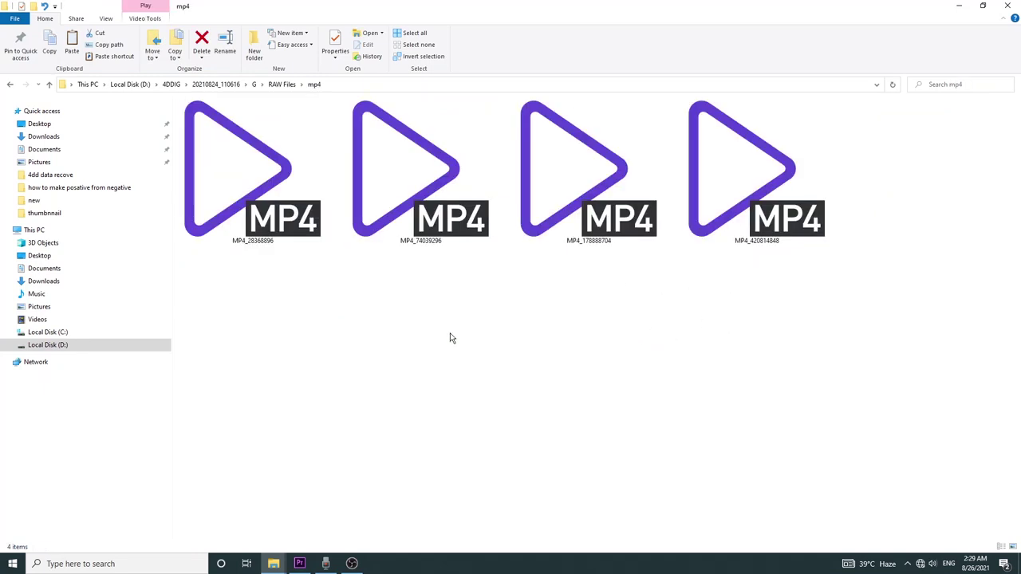
pyautogui.click(395, 180)
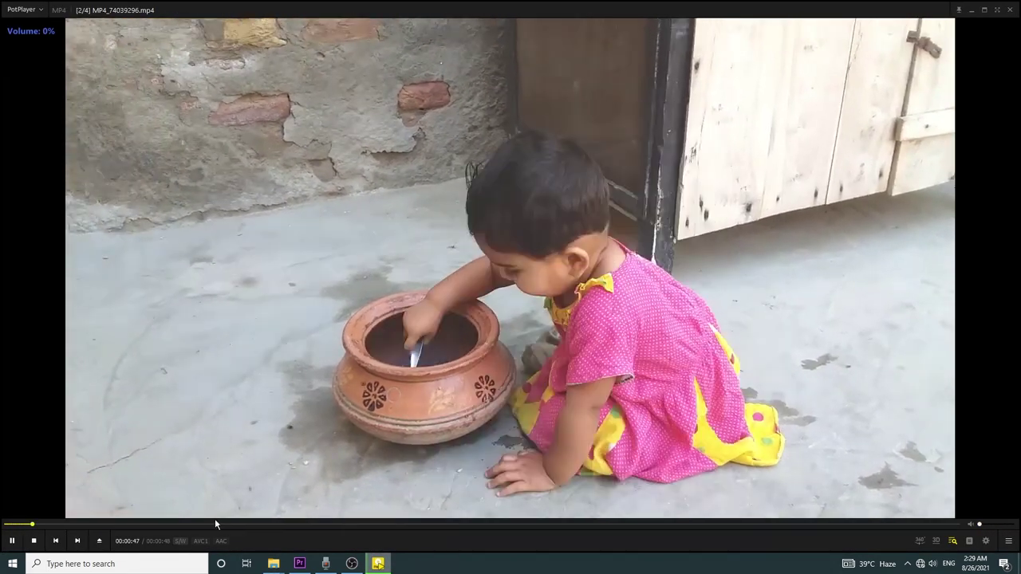
pyautogui.click(270, 524)
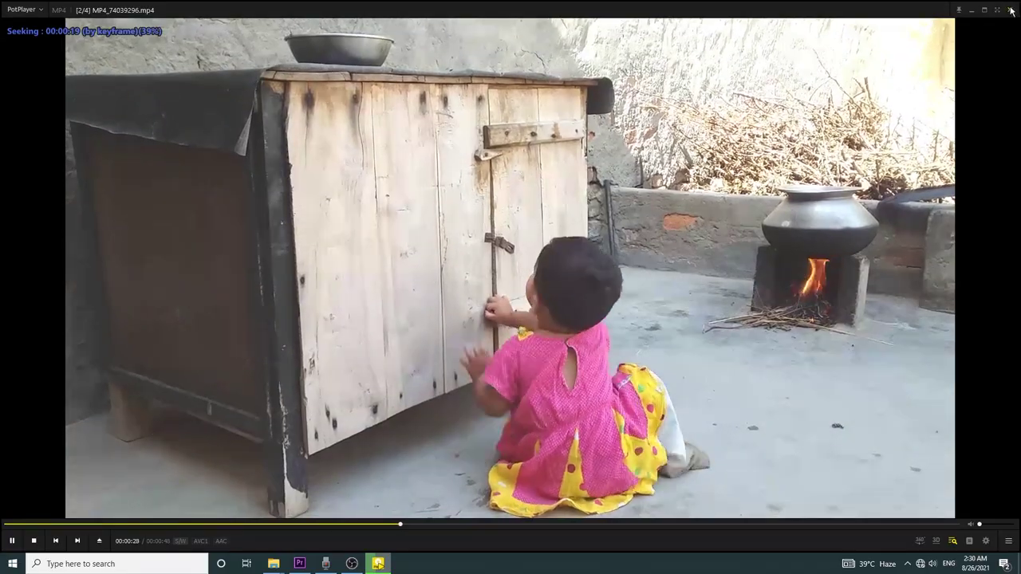
pyautogui.hotkey('alt', 'F4')
# View the recovered photo JPG_21225472 from the jpg folder, close it, and return to RAW Files.
pyautogui.click(10, 85)
pyautogui.doubleClick(766, 188)
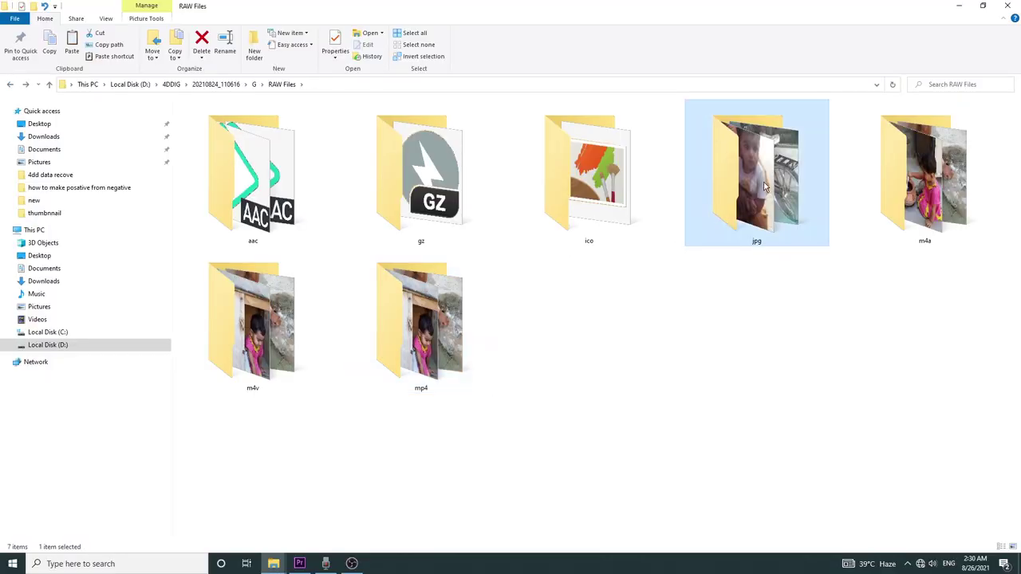
pyautogui.doubleClick(257, 188)
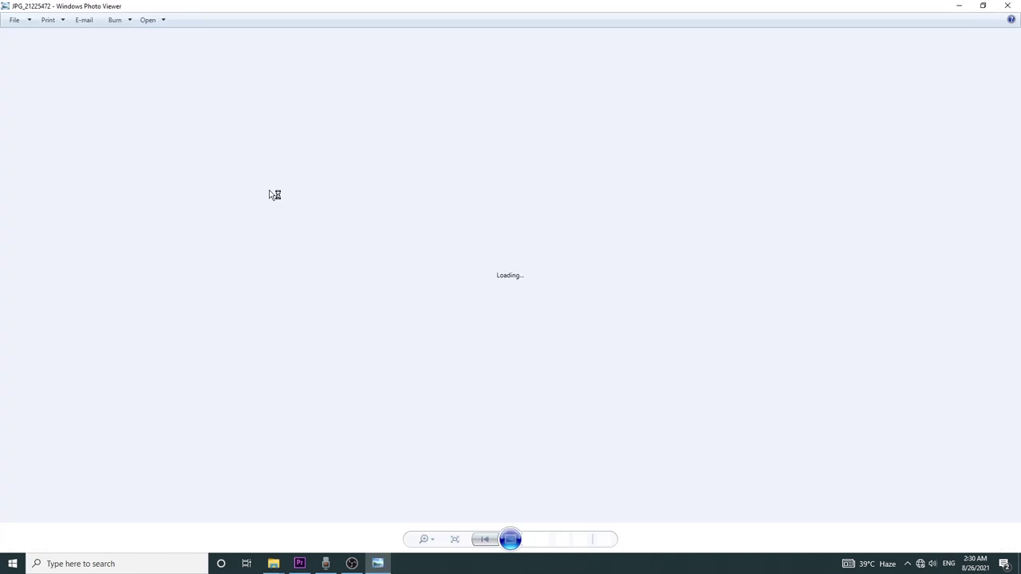
pyautogui.click(1007, 6)
pyautogui.click(10, 84)
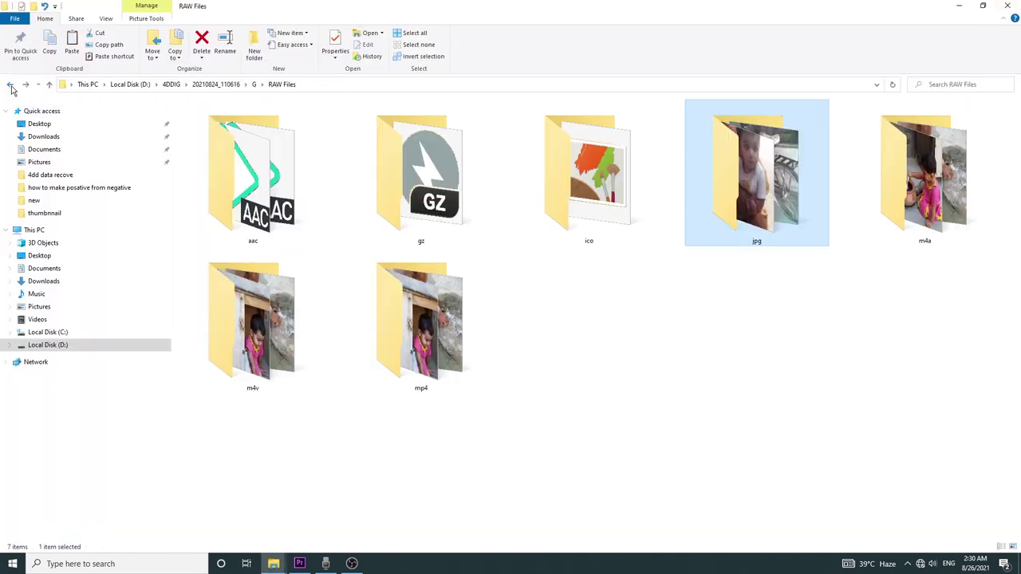
# View the photo Sony Ericsson_K510i_1 in the Sony Ericsson folder under Tag Files > Shooting equipment and close it.
pyautogui.click(10, 85)
pyautogui.doubleClick(420, 191)
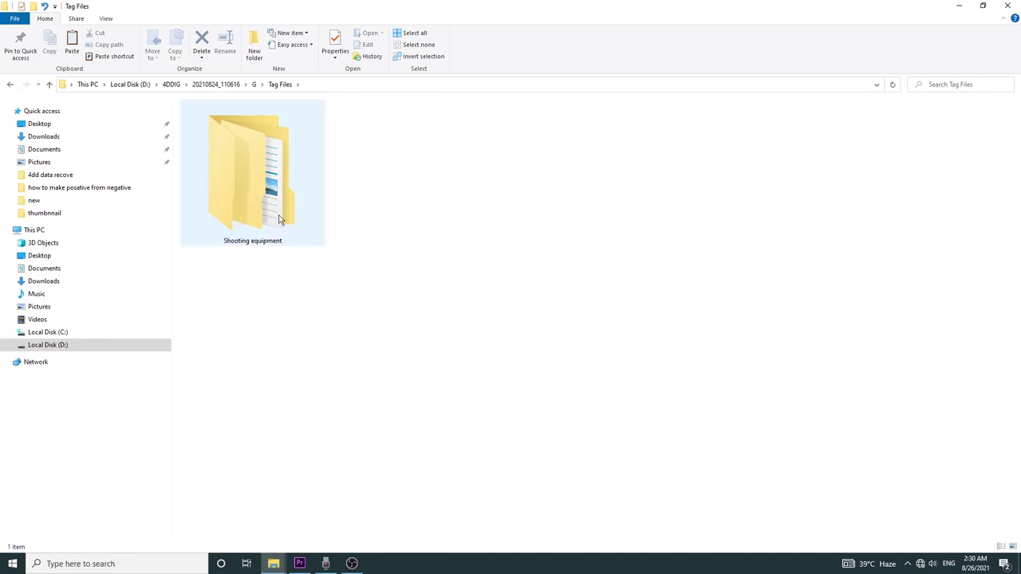
pyautogui.doubleClick(286, 184)
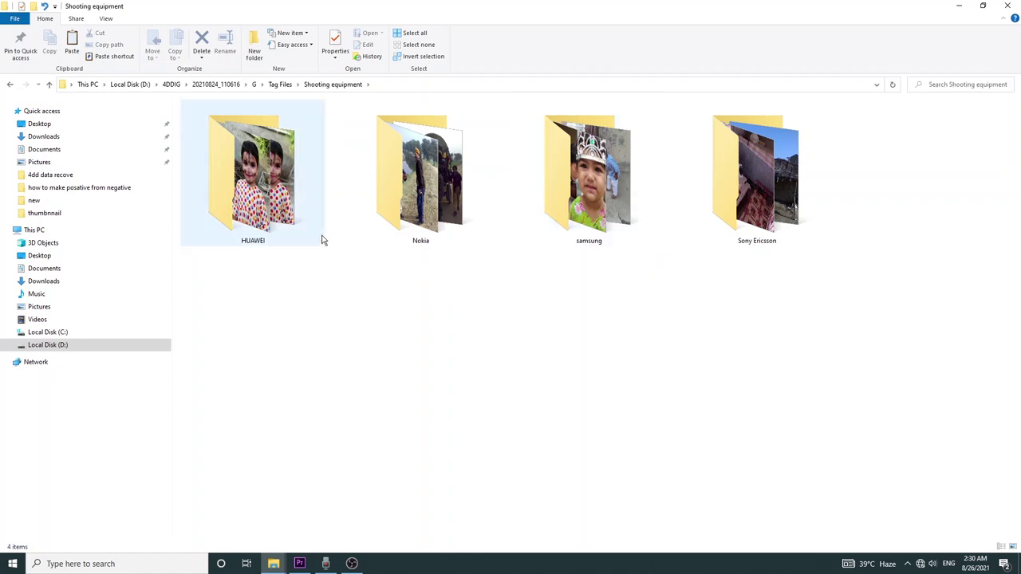
pyautogui.moveTo(299, 227)
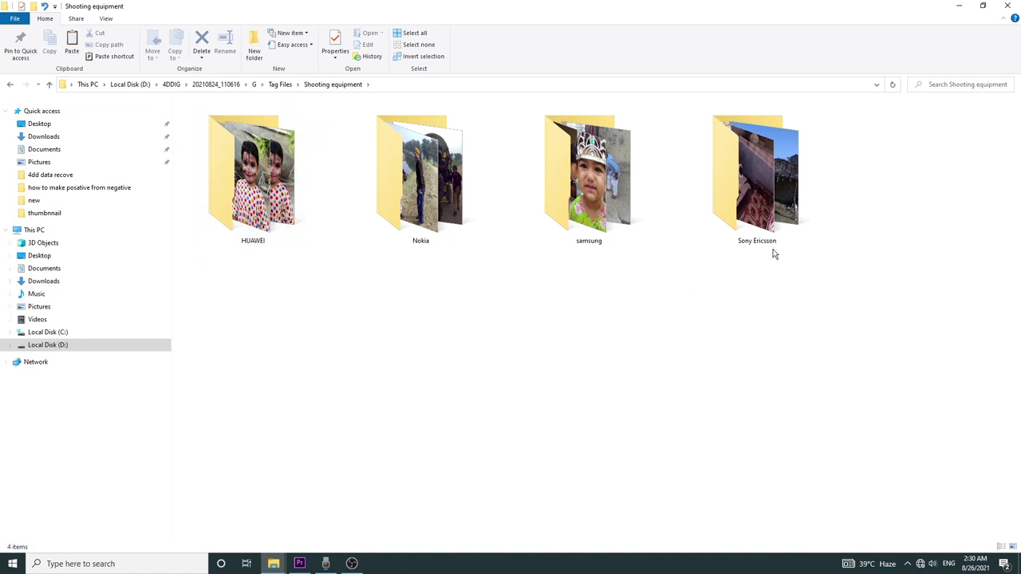
pyautogui.doubleClick(761, 203)
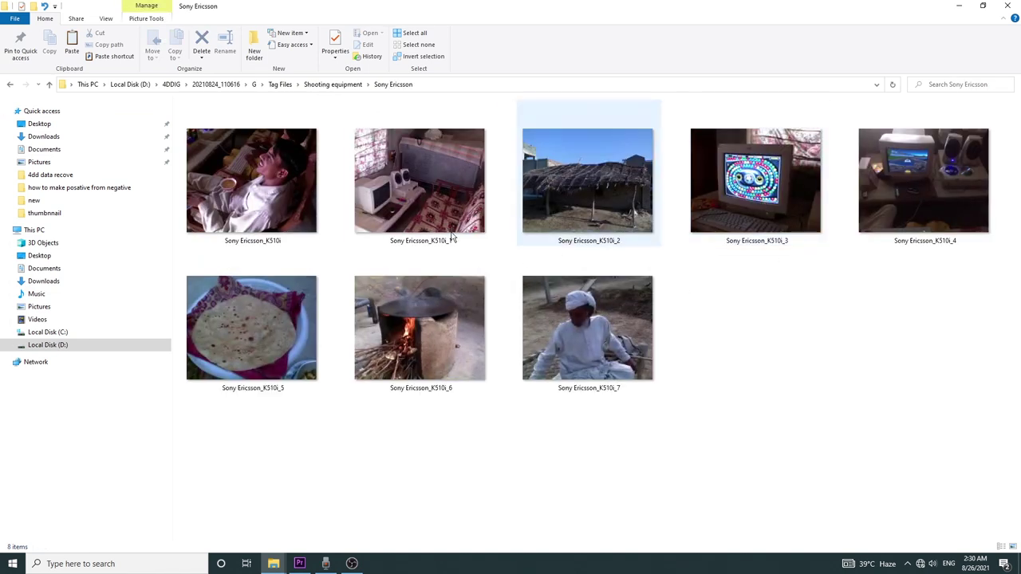
pyautogui.doubleClick(411, 239)
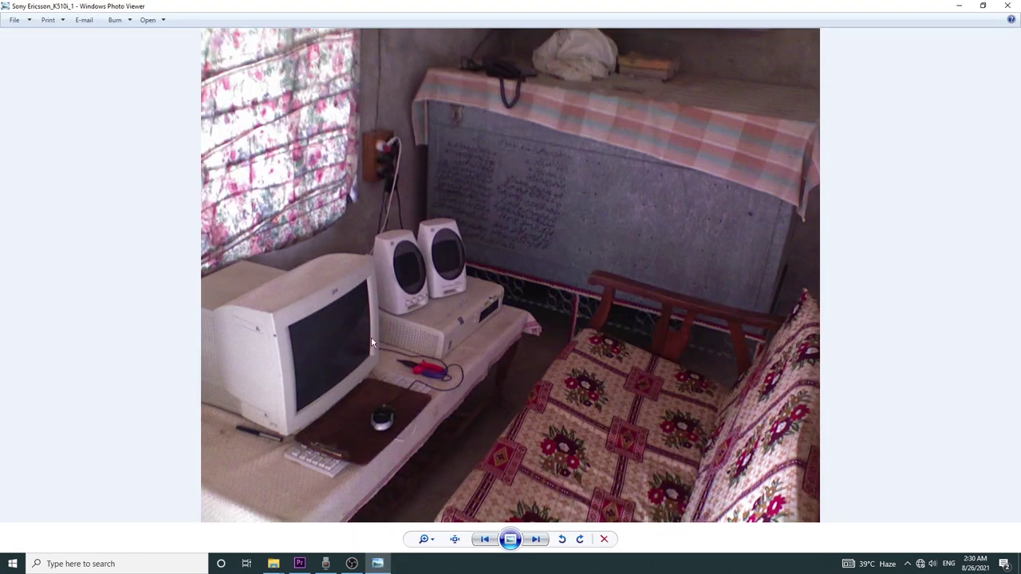
pyautogui.click(1008, 5)
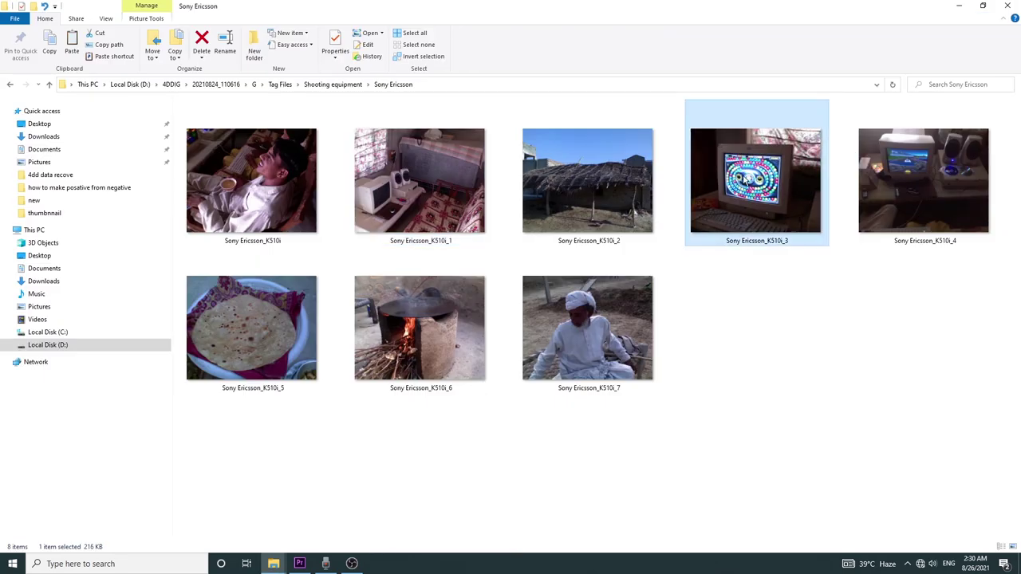
# Return to Shooting equipment and open the HUAWEI folder to check its recovered photos.
pyautogui.hotkey('alt', 'Left')
pyautogui.doubleClick(252, 175)
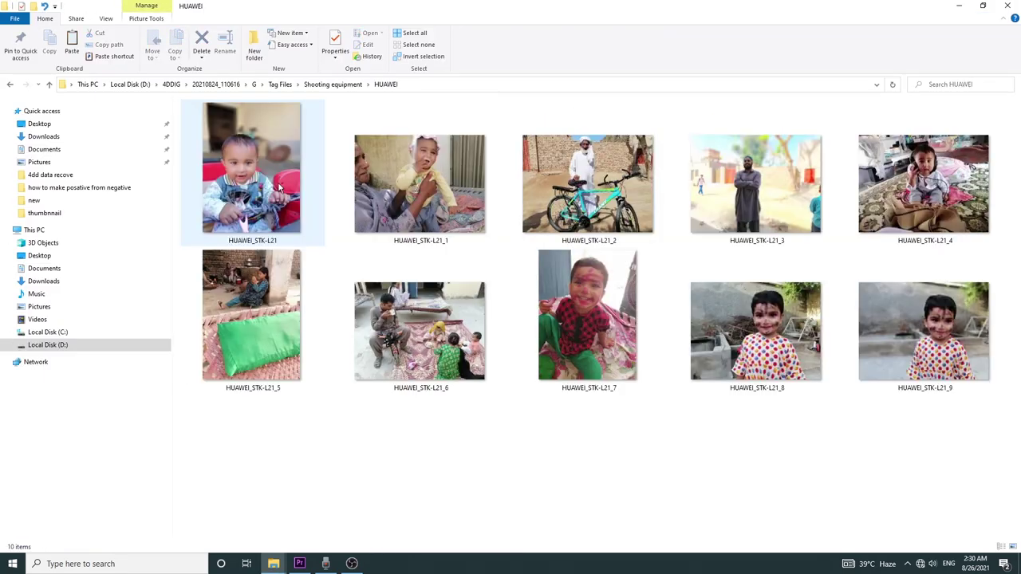
# View the photo HUAWEI_STK-L21_9, browse forward through the folder's photos to HUAWEI_STK-L21_5, and close the viewer.
pyautogui.click(923, 339)
pyautogui.doubleClick(923, 339)
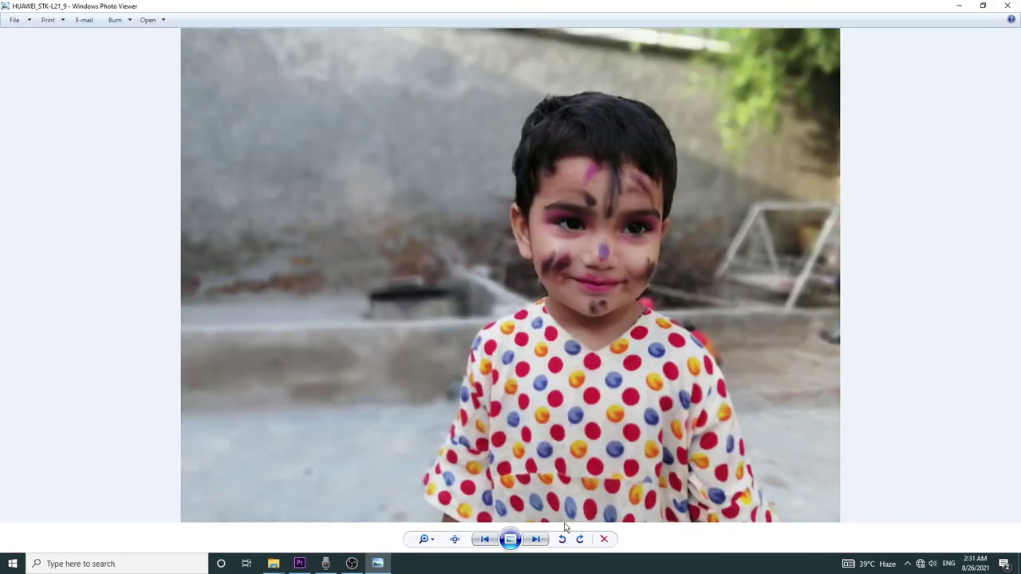
pyautogui.click(538, 540)
pyautogui.click(539, 540)
pyautogui.click(538, 540)
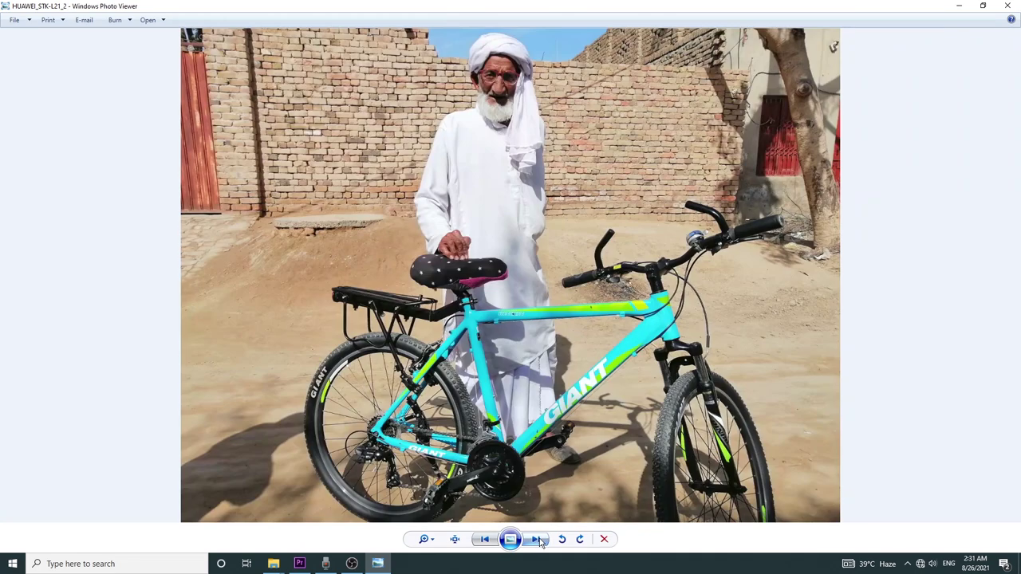
pyautogui.click(538, 540)
pyautogui.click(538, 540)
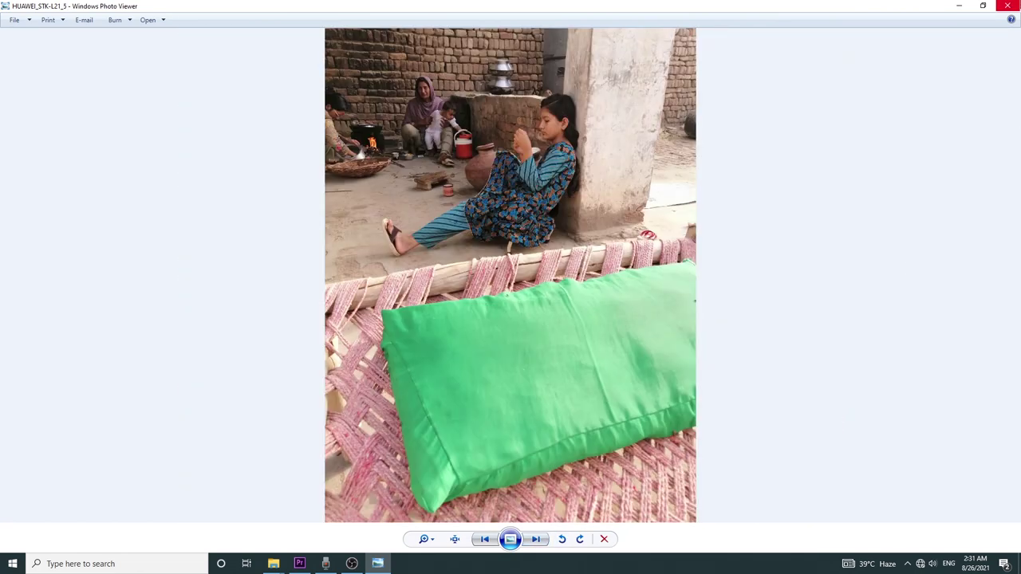
pyautogui.click(1008, 6)
# Leave the HUAWEI folder and check the recovered photos in the samsung folder and the Nokia folder under Shooting equipment.
pyautogui.click(11, 85)
pyautogui.click(10, 85)
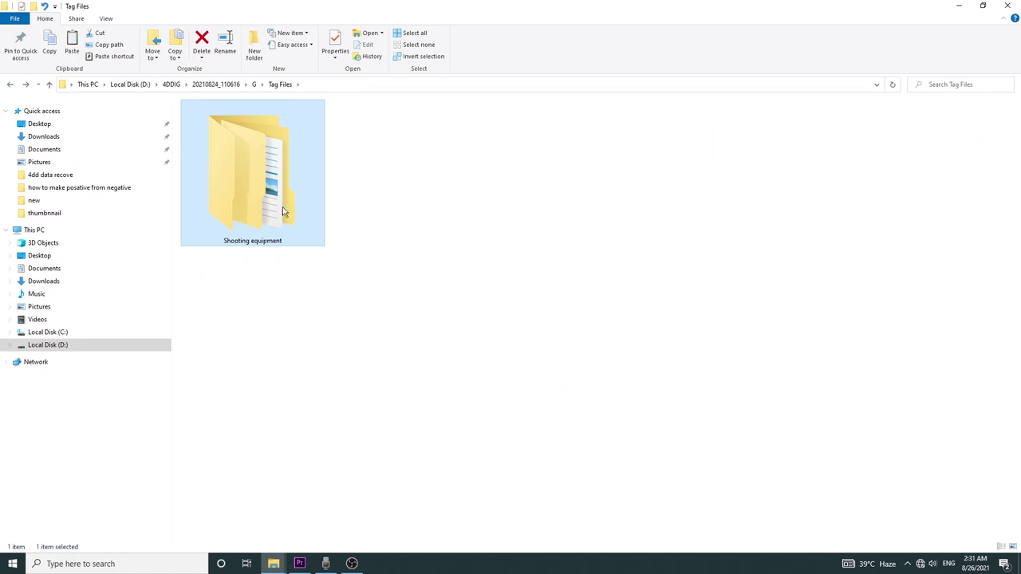
pyautogui.doubleClick(280, 170)
pyautogui.doubleClick(649, 191)
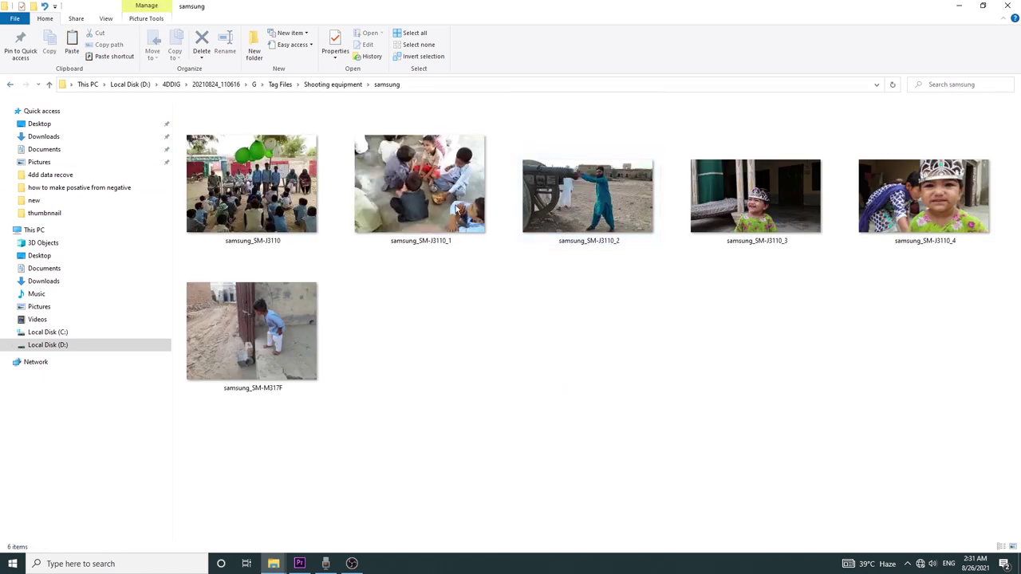
pyautogui.click(10, 84)
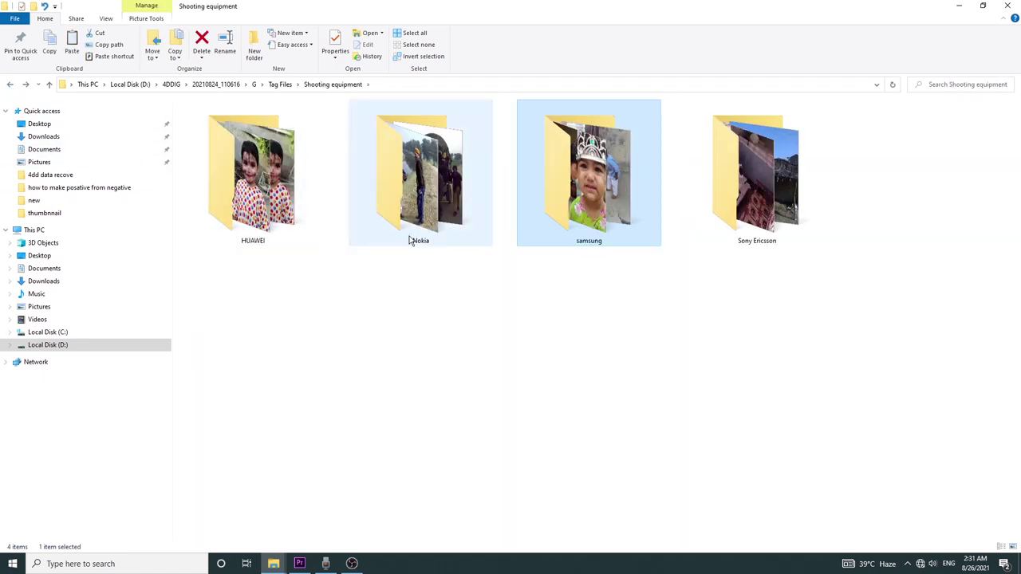
pyautogui.doubleClick(414, 188)
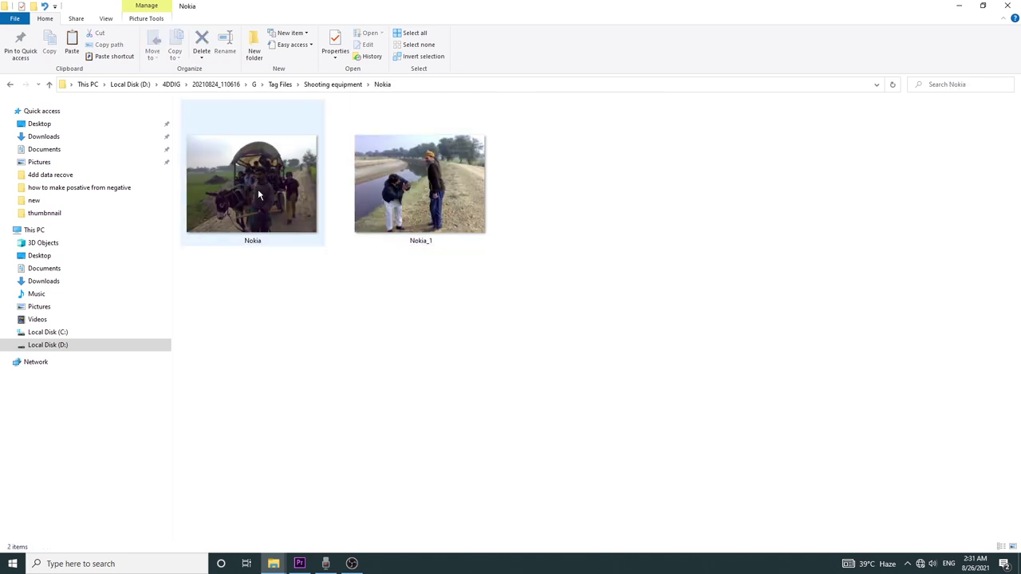